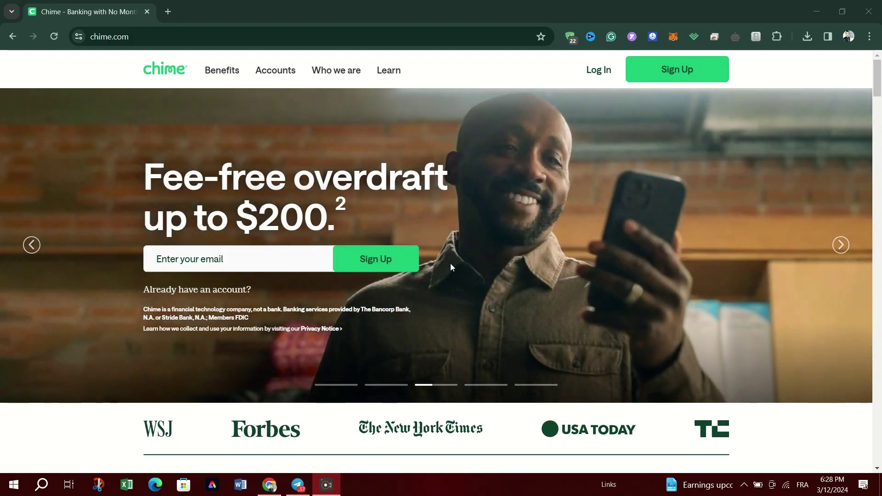
pyautogui.scroll(-2, 450, 263)
pyautogui.scroll(-2, 450, 264)
pyautogui.scroll(-1, 449, 267)
pyautogui.scroll(-1, 450, 267)
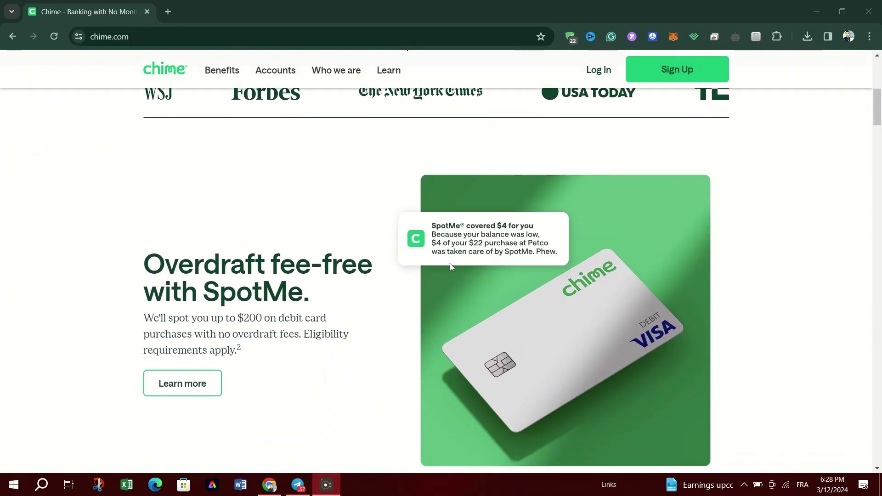
pyautogui.scroll(-1, 449, 267)
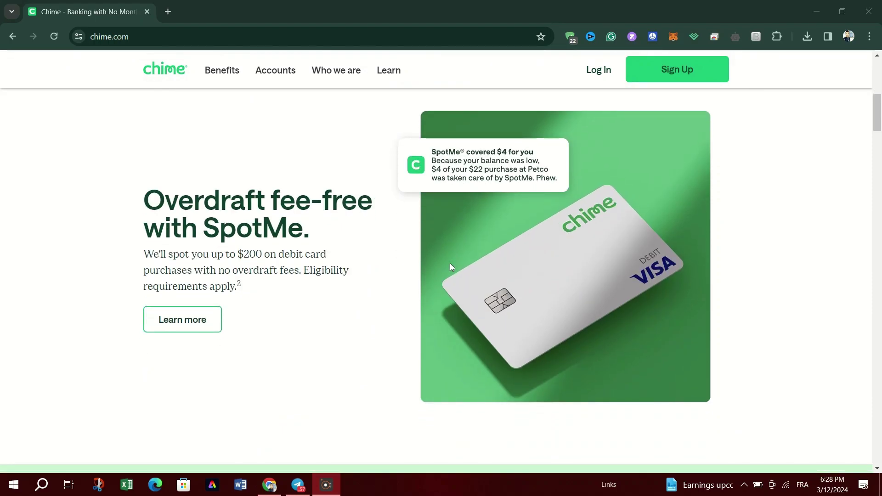
pyautogui.click(163, 7)
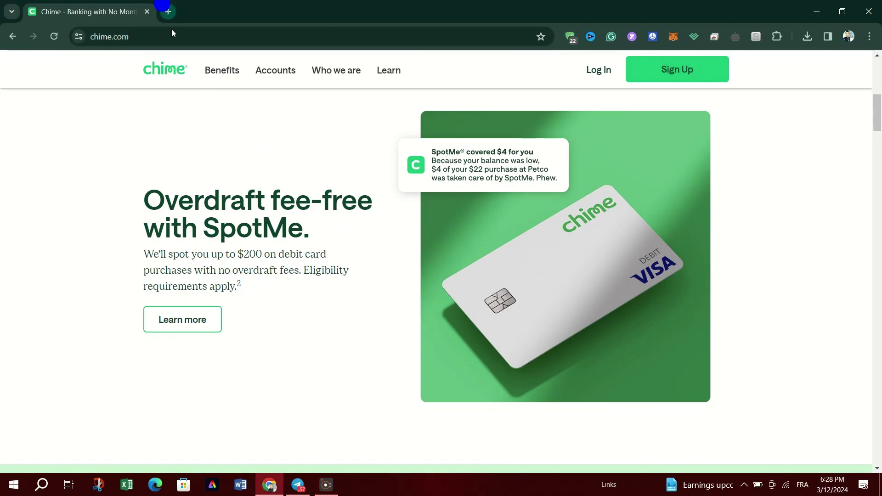
pyautogui.click(177, 44)
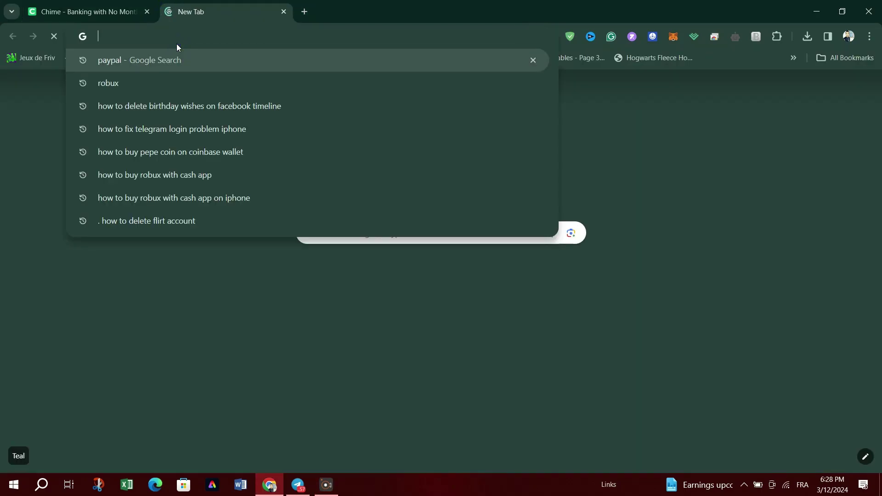
pyautogui.write('APPLE')
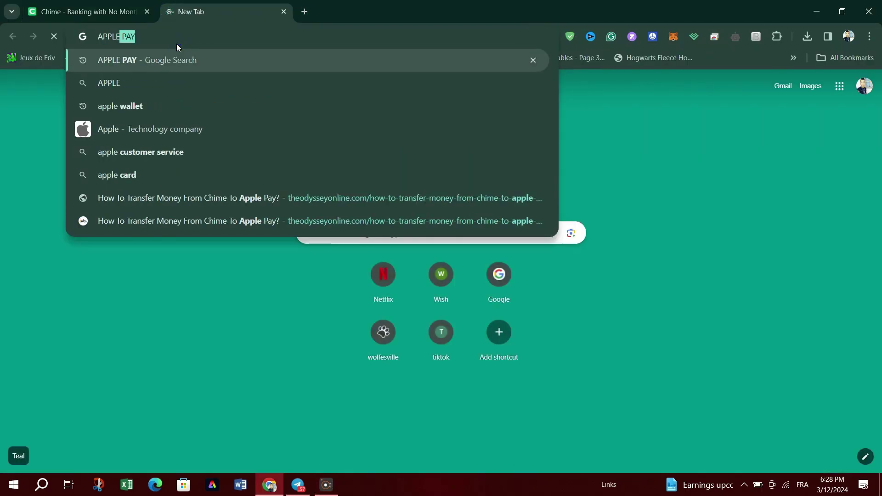
pyautogui.write(' WA')
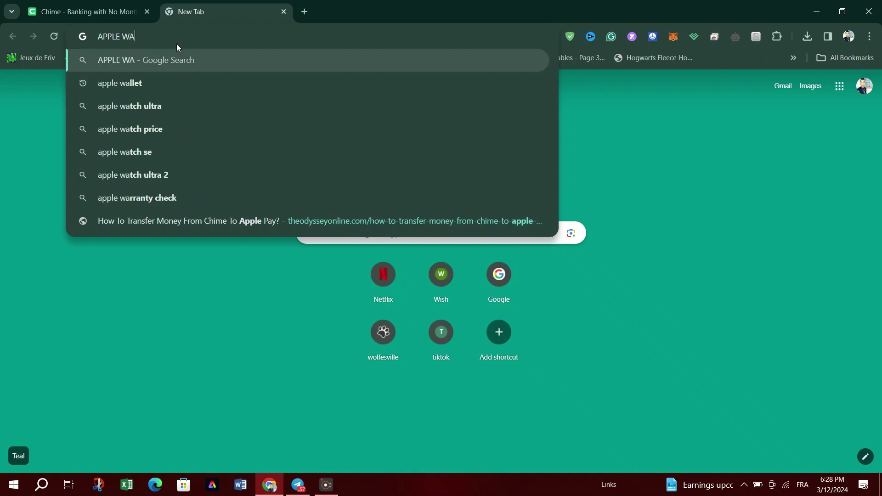
pyautogui.click(154, 85)
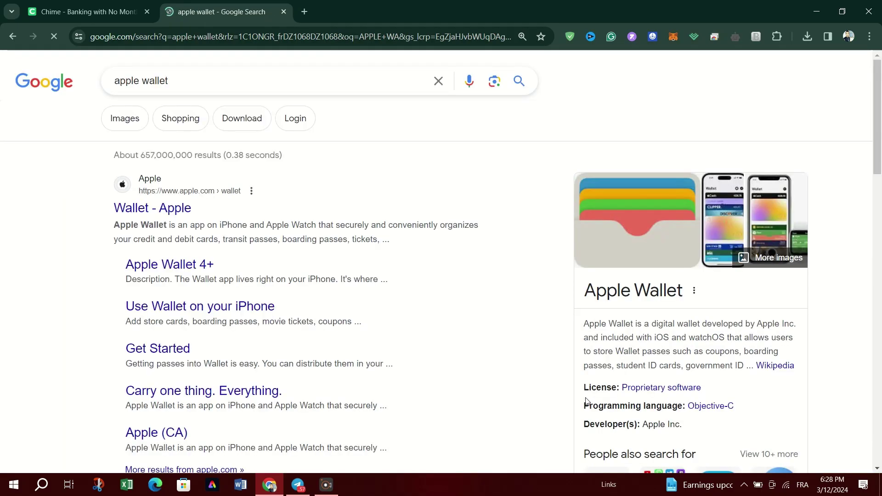
pyautogui.hotkey('ctrl', 'w')
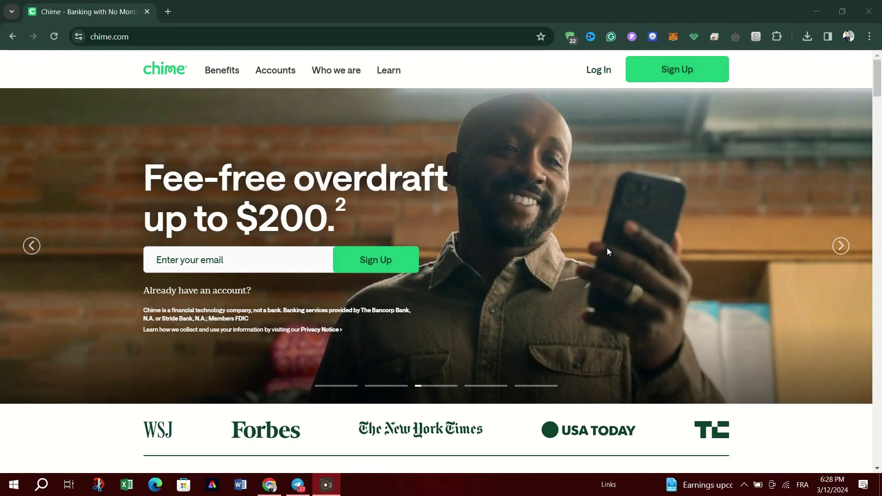
pyautogui.scroll(-1, 450, 263)
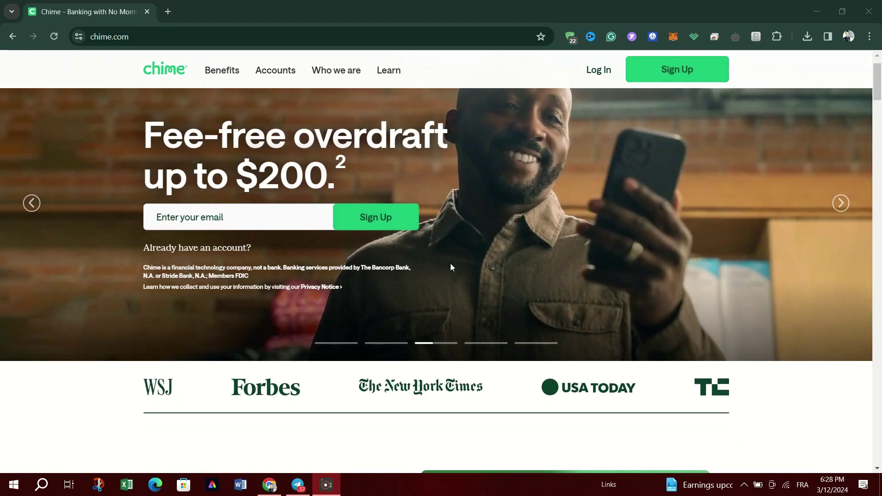
pyautogui.scroll(-1, 450, 264)
pyautogui.scroll(-2, 451, 268)
pyautogui.scroll(-2, 452, 267)
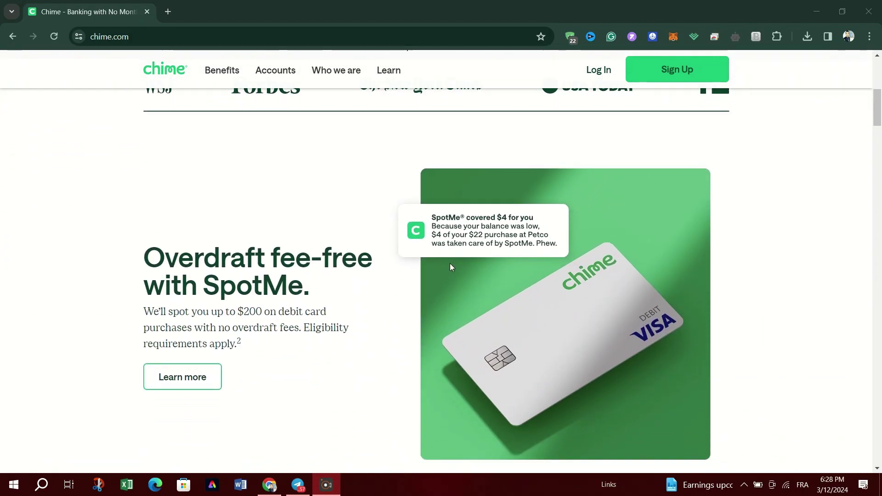
pyautogui.scroll(-1, 452, 267)
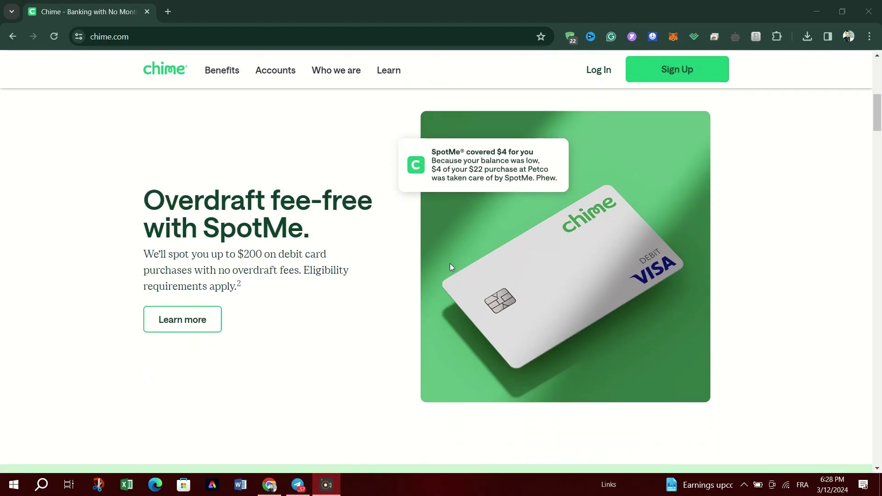
pyautogui.click(161, 6)
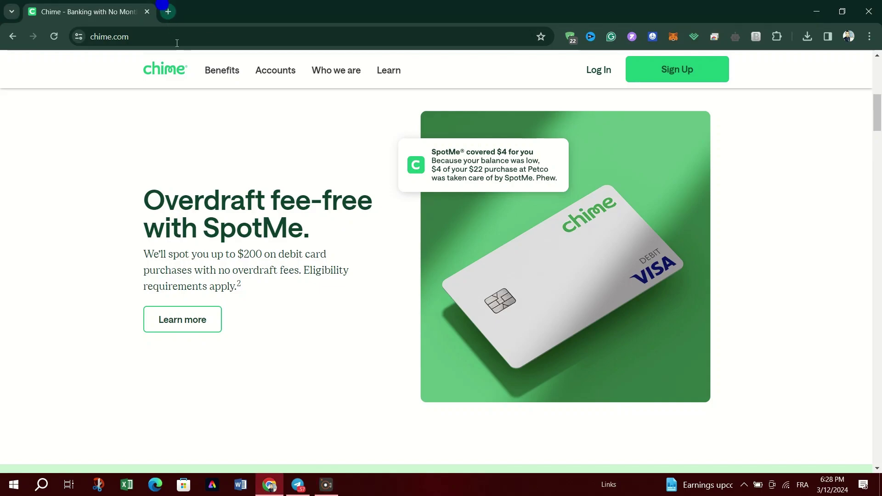
pyautogui.click(175, 41)
pyautogui.write('A')
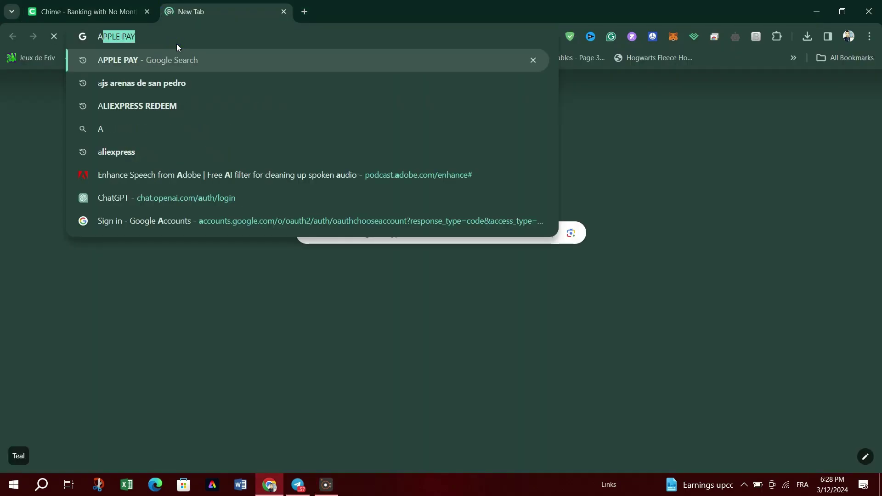
pyautogui.write('PPLE')
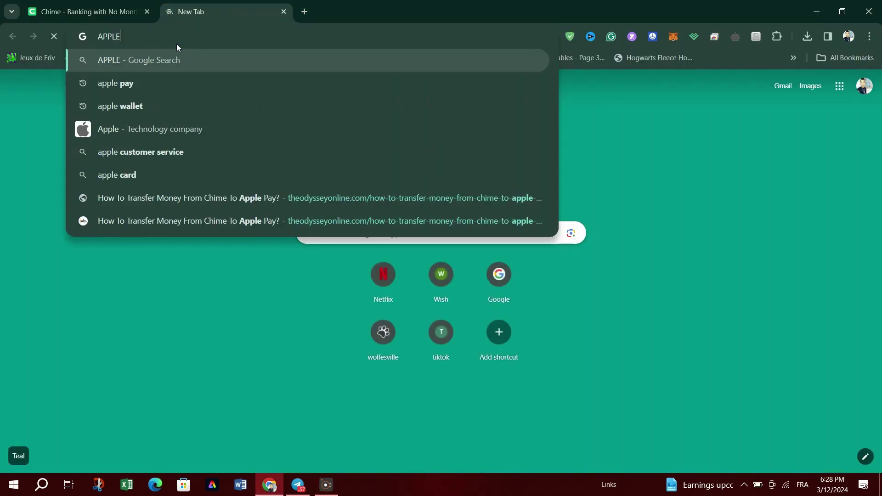
pyautogui.write(' WA')
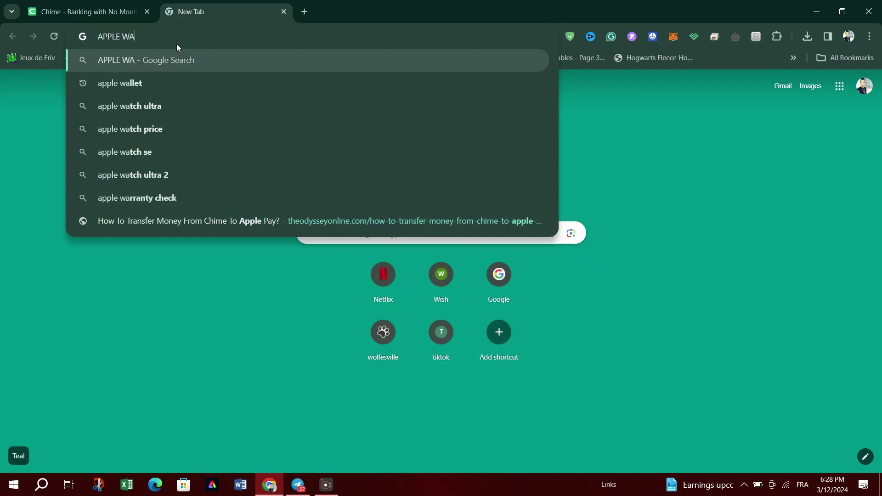
pyautogui.click(153, 85)
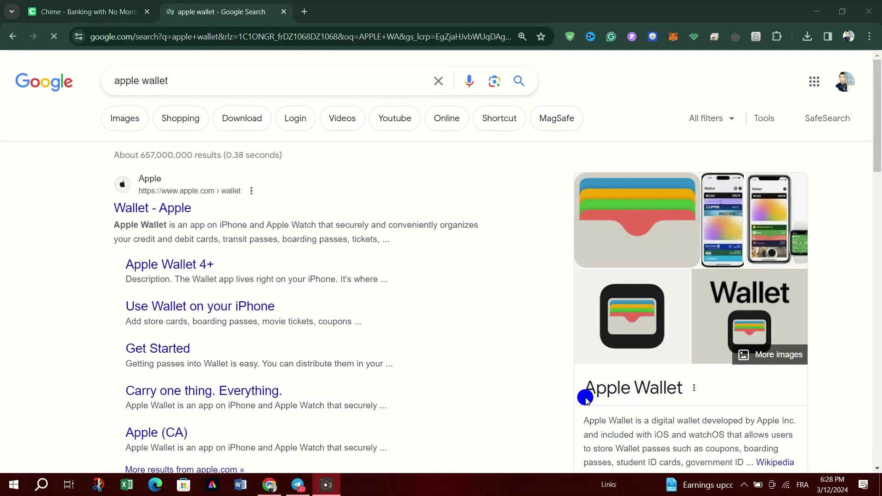
pyautogui.hotkey('ctrl', 'shift', 'Tab')
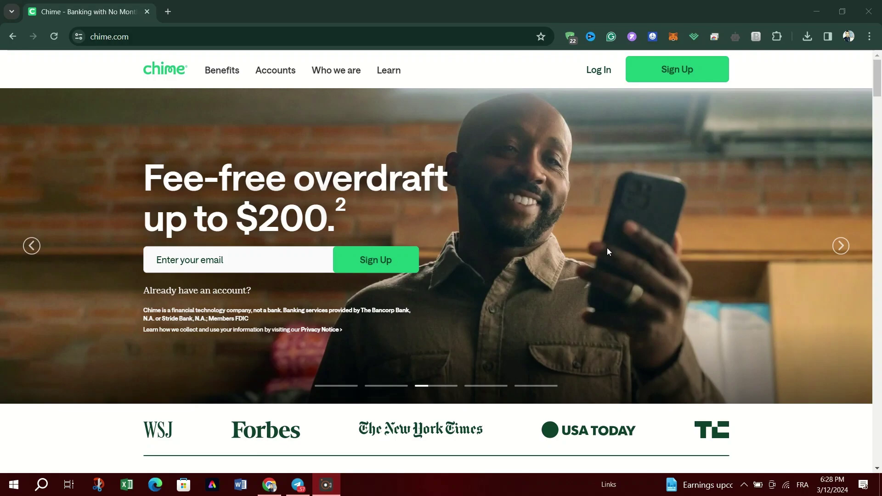
pyautogui.scroll(-2, 512, 251)
pyautogui.scroll(-2, 450, 263)
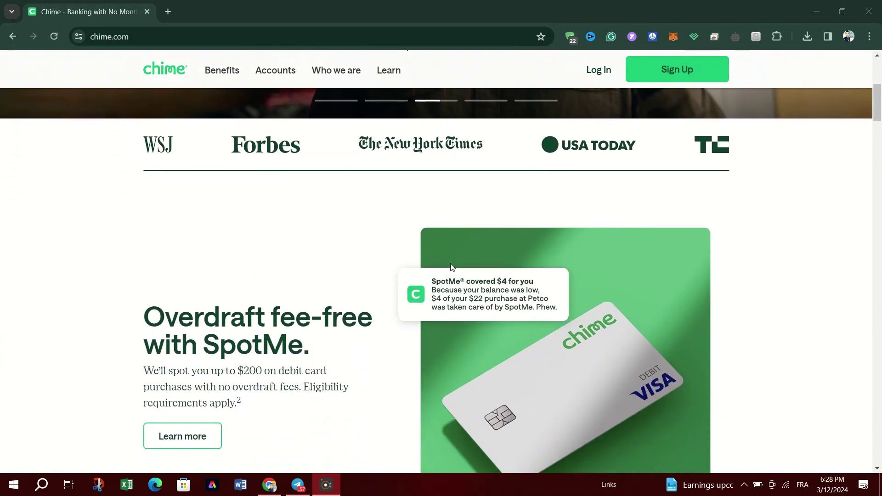
pyautogui.scroll(-1, 449, 267)
pyautogui.scroll(-1, 450, 267)
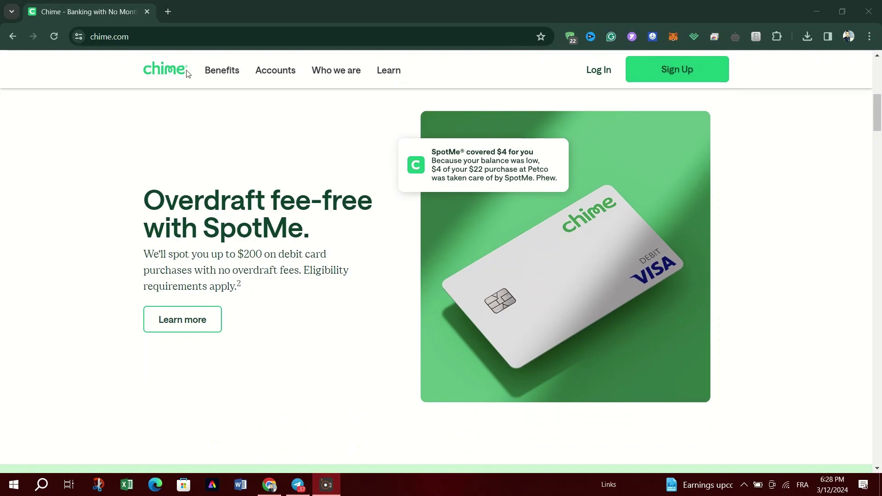
pyautogui.click(167, 11)
pyautogui.click(177, 43)
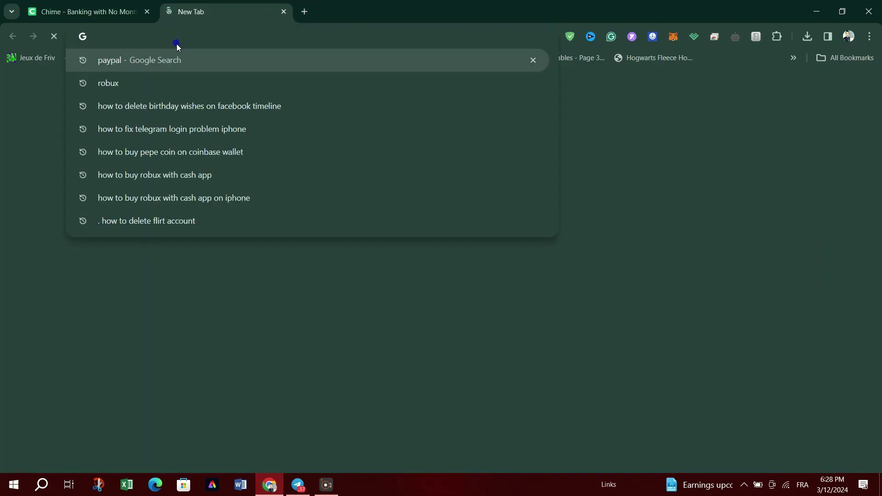
pyautogui.write('A')
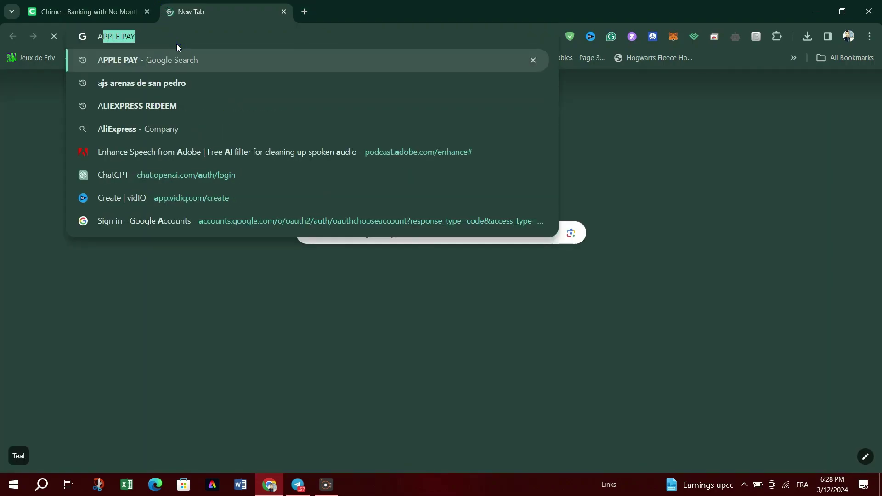
pyautogui.write('PPLE WA')
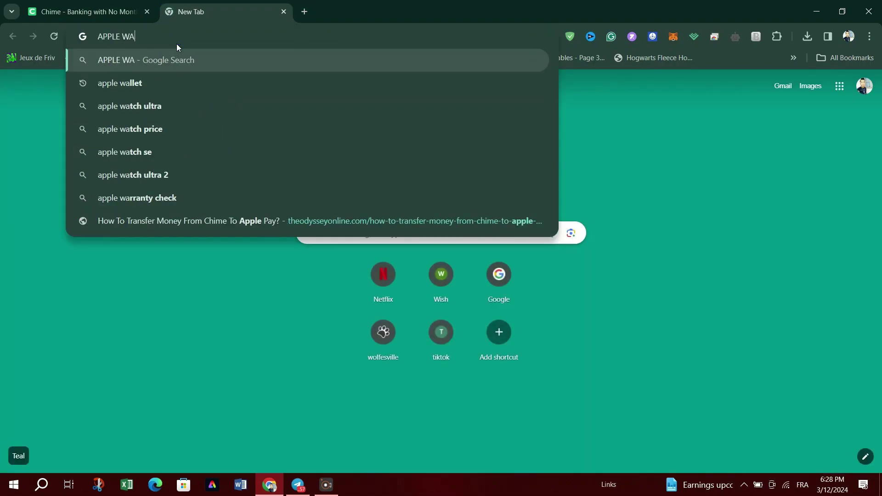
pyautogui.click(153, 87)
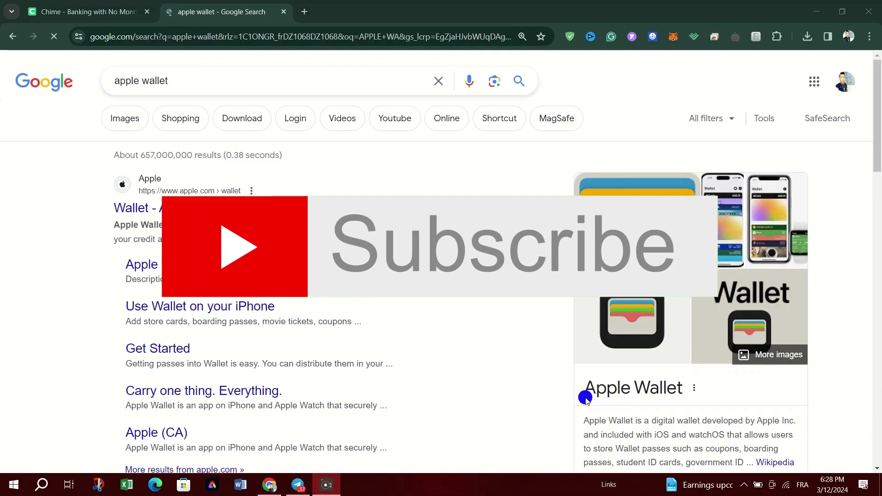
pyautogui.hotkey('ctrl', 'w')
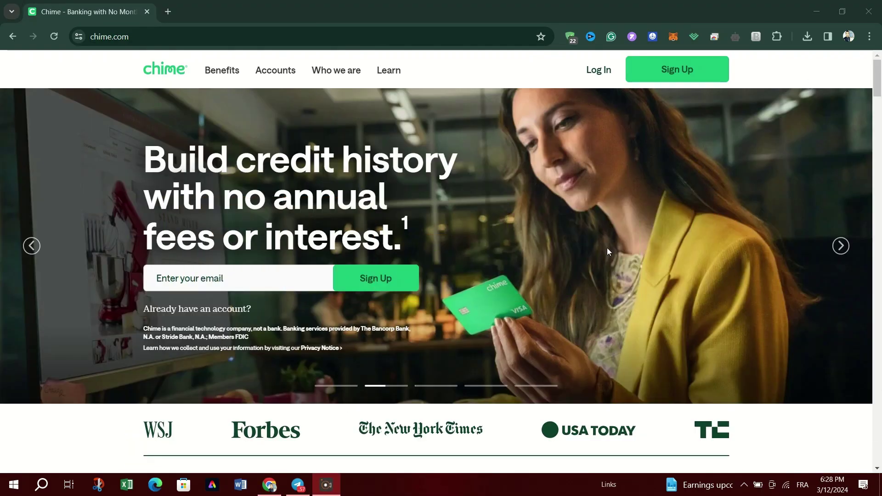